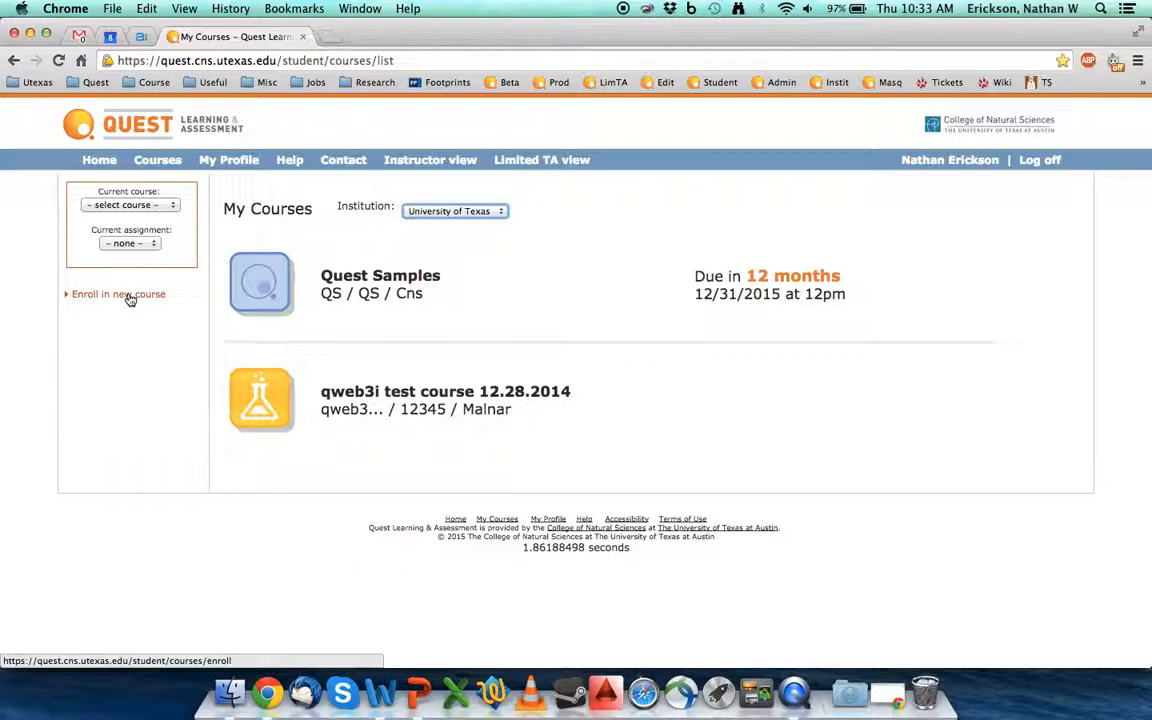
# Step: From My Courses, go to the Enroll in new course page
pyautogui.click(130, 298)
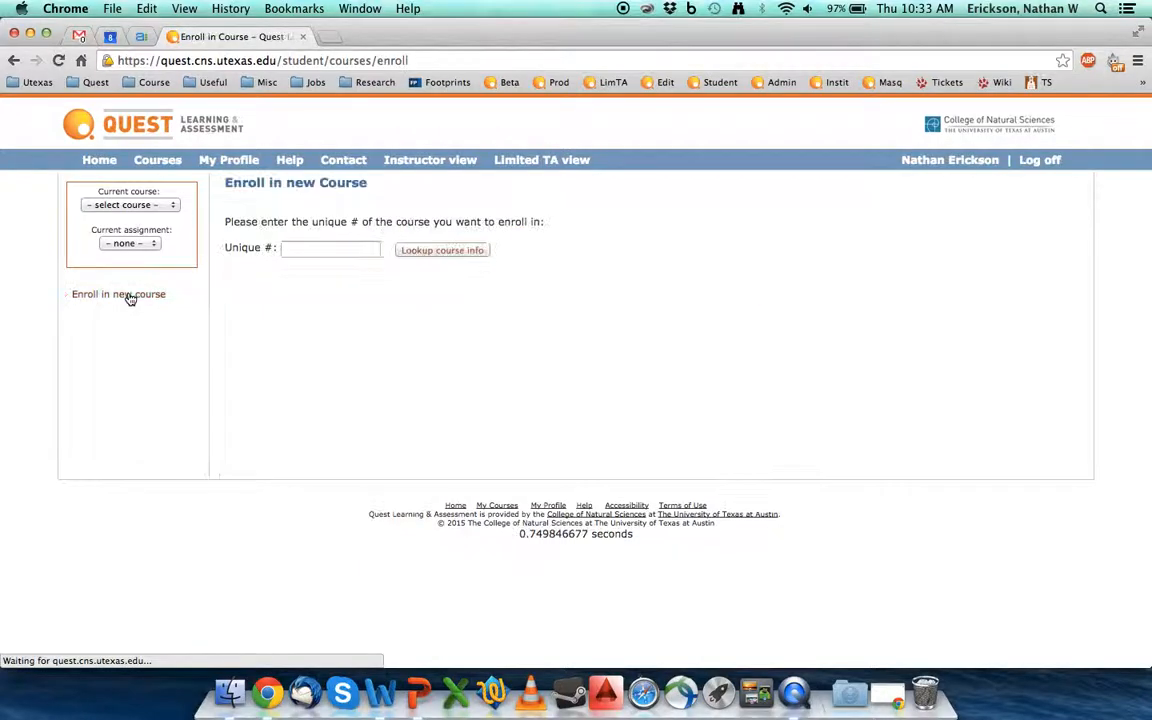
# Step: Paste NC101's unique course number, look up the course, and request enrollment in New Course
pyautogui.click(302, 250)
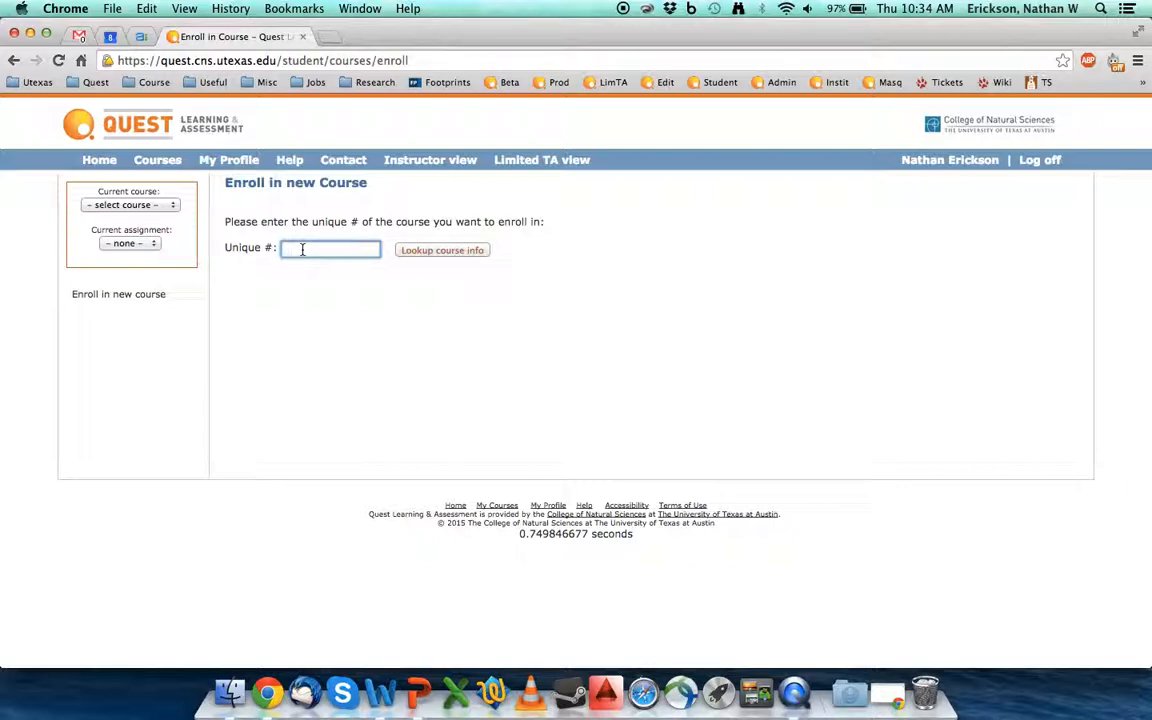
pyautogui.click(427, 256)
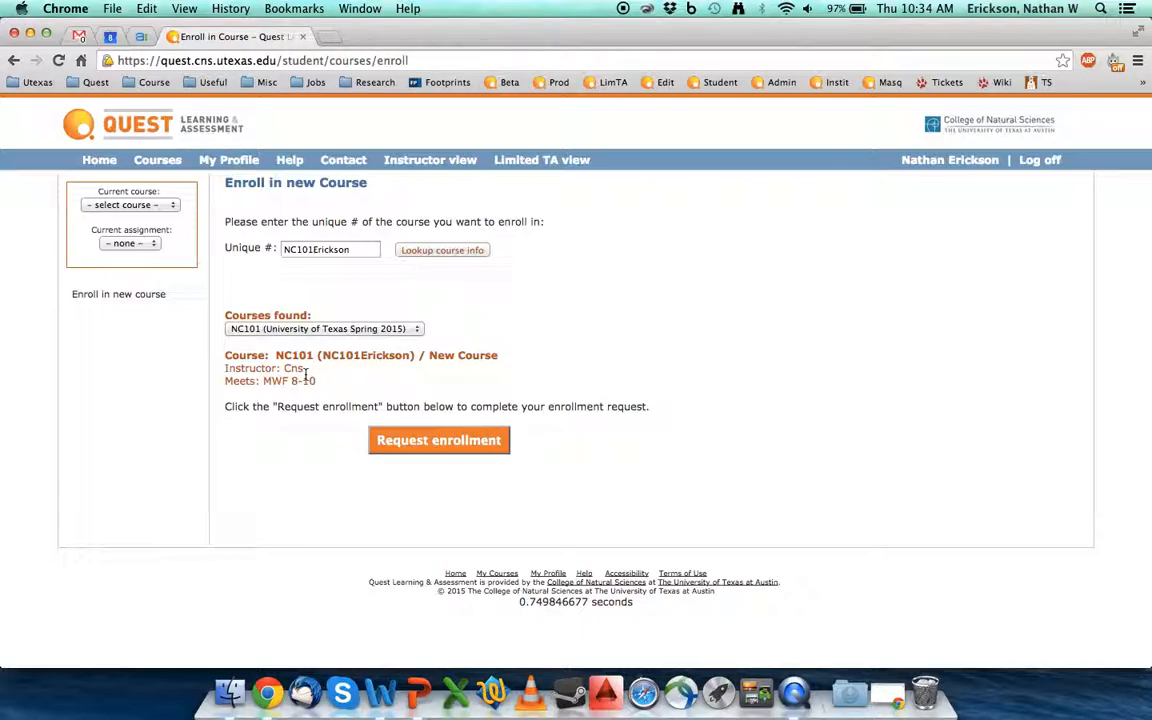
pyautogui.click(424, 440)
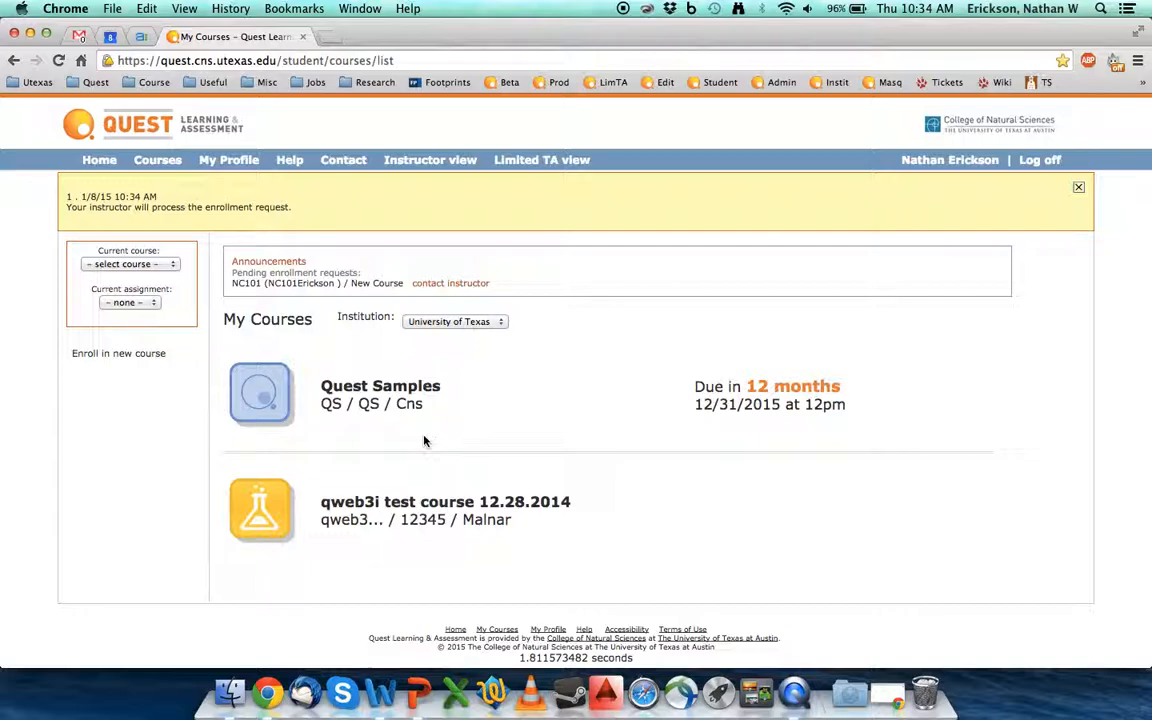
# Step: Switch to Instructor view and open the pending NC101 enrollment requests
pyautogui.click(452, 162)
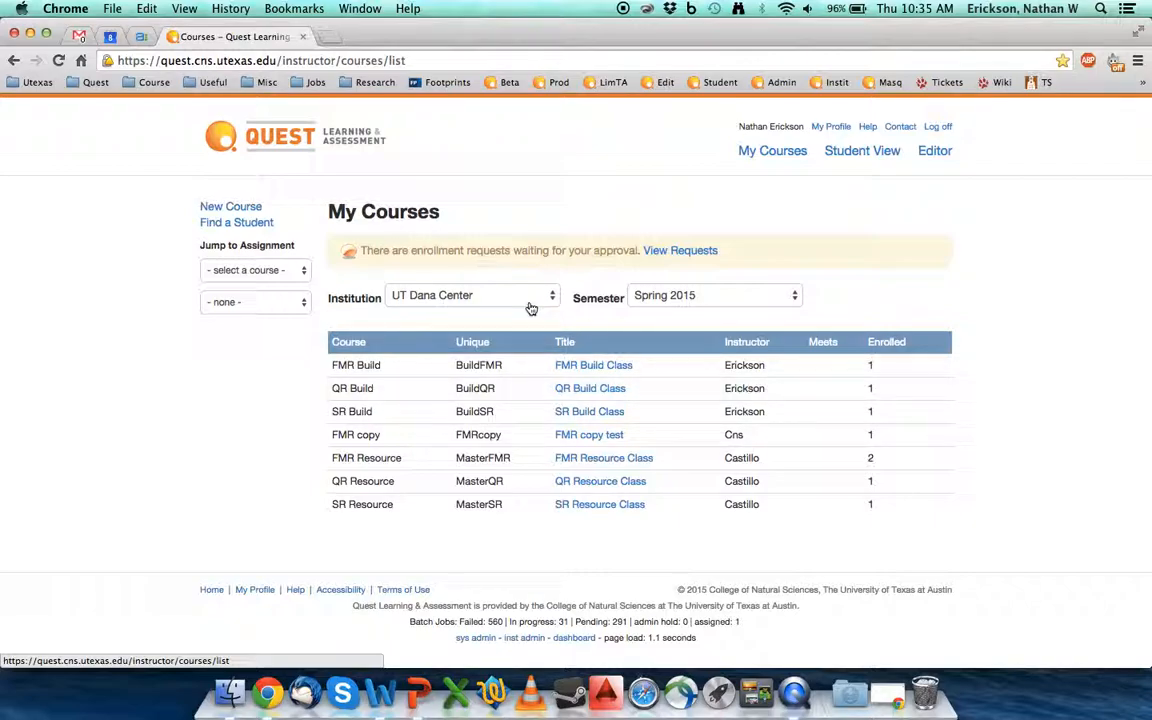
pyautogui.click(475, 293)
pyautogui.click(694, 270)
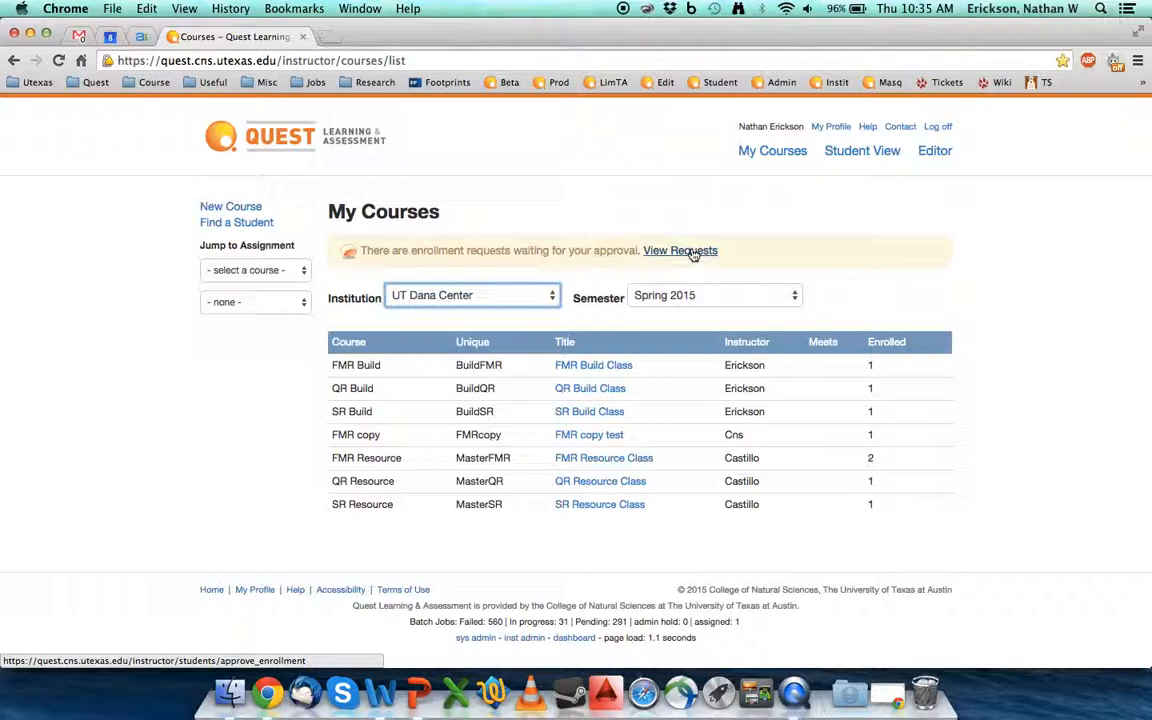
pyautogui.click(692, 251)
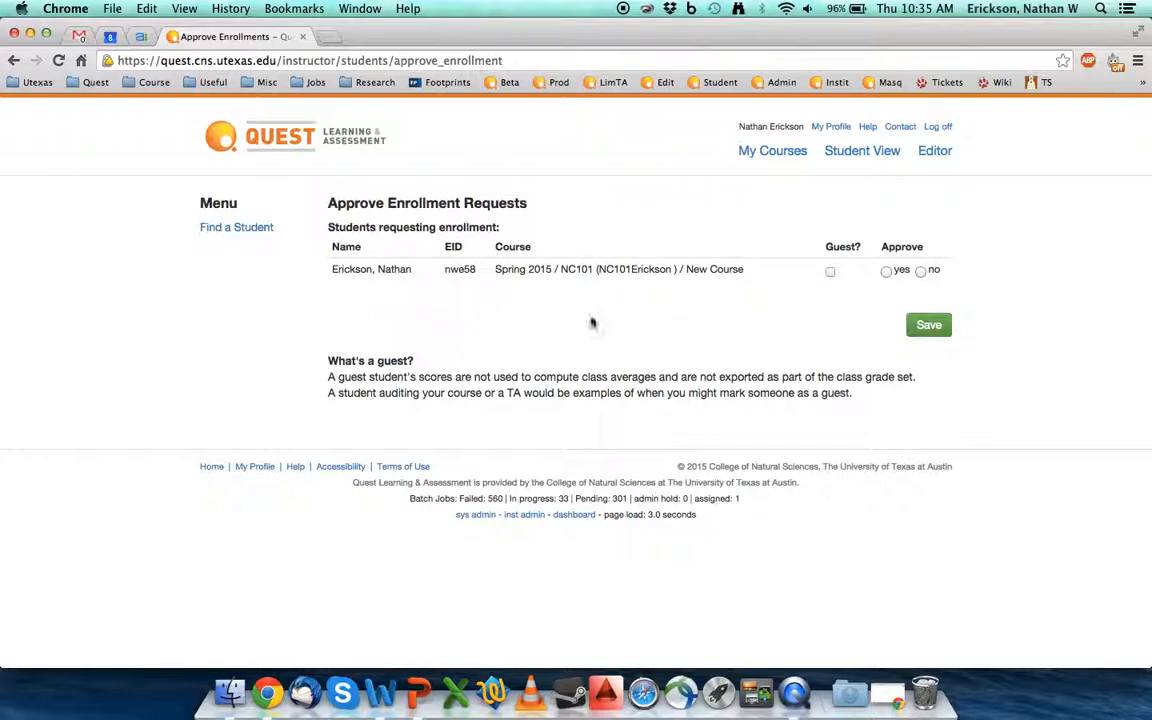
# Step: Approve the student's Spring 2015 NC101 New Course request with 'yes' and save it
pyautogui.doubleClick(393, 269)
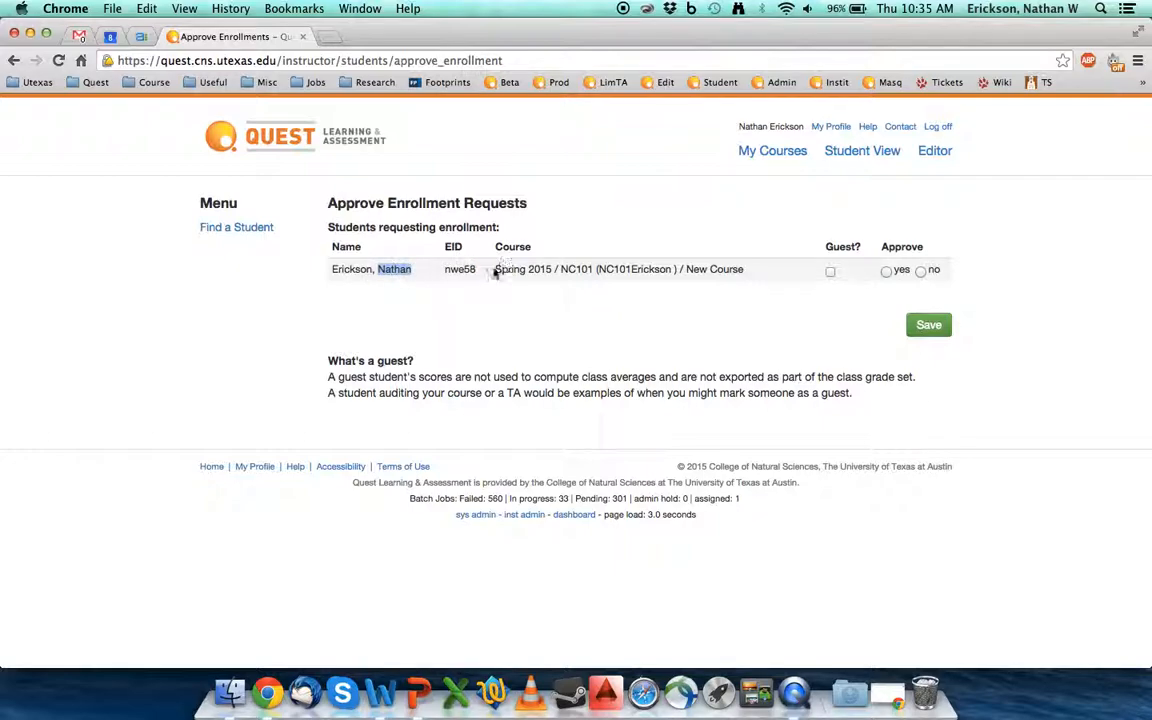
pyautogui.moveTo(512, 269); pyautogui.dragTo(660, 268)
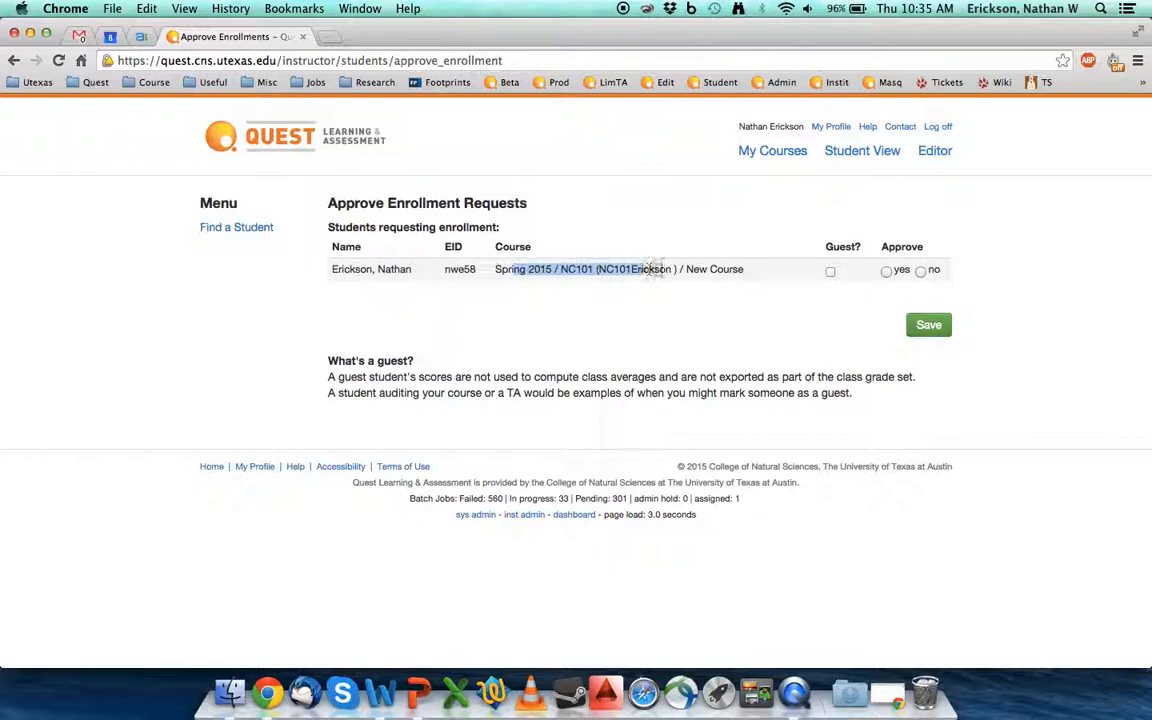
pyautogui.click(596, 270)
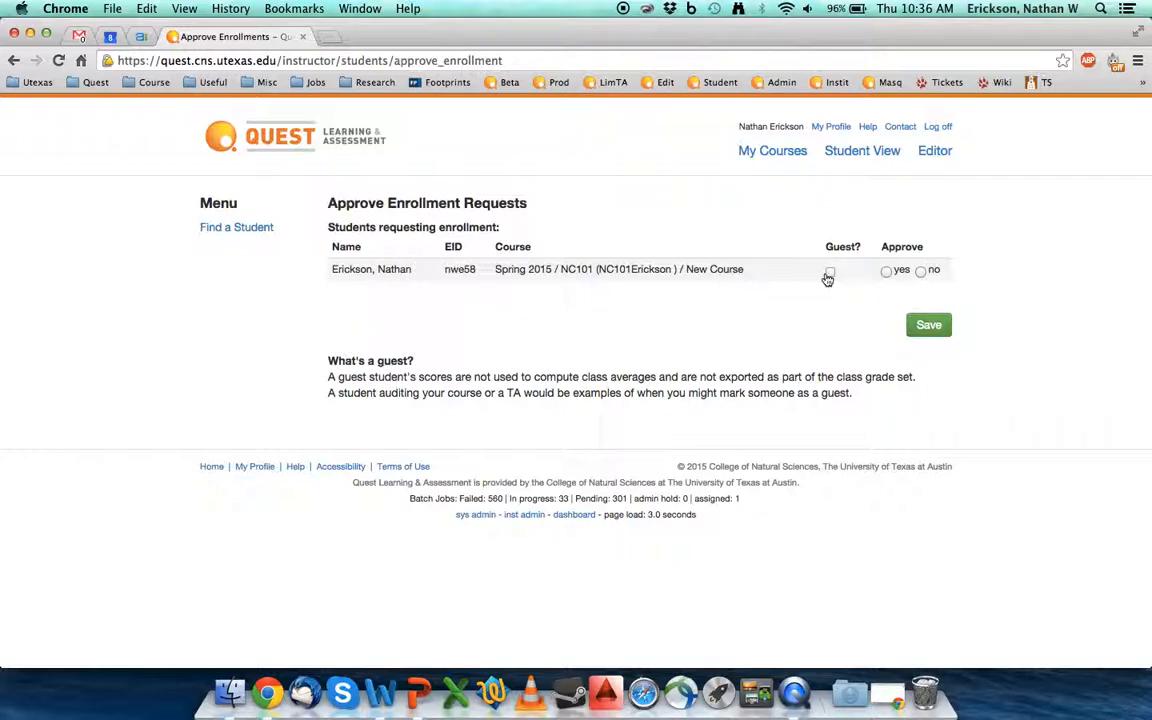
pyautogui.click(886, 272)
pyautogui.click(929, 327)
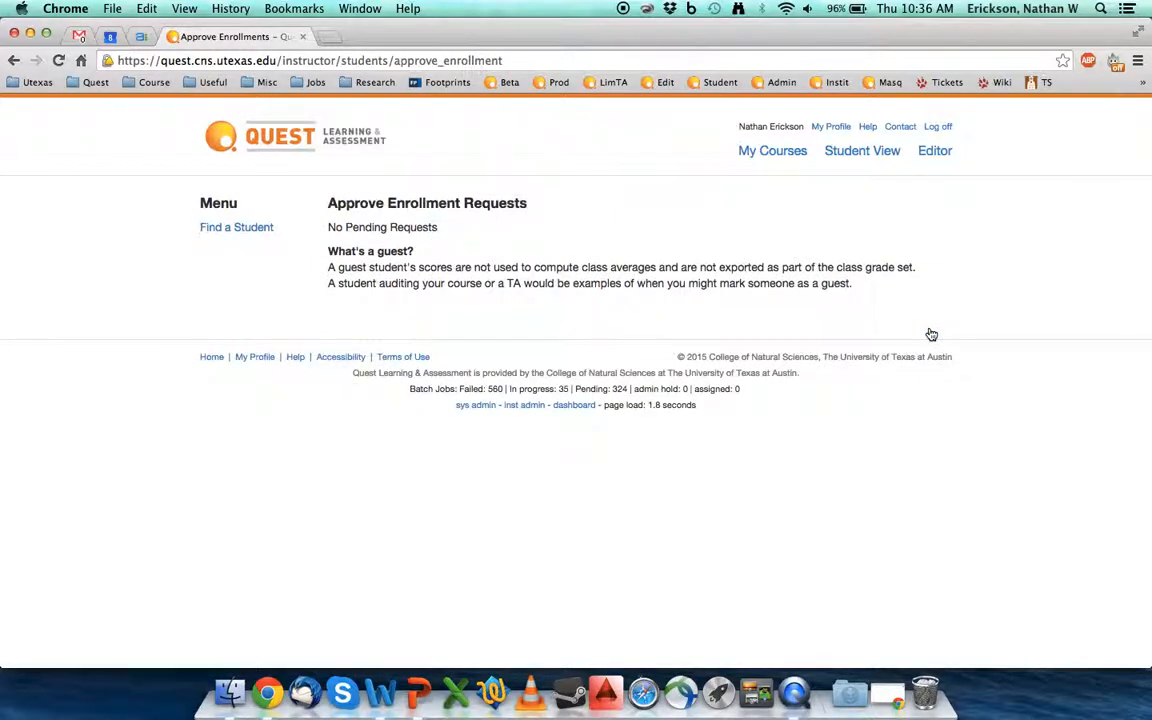
# Step: Filter My Courses to University of Texas and open the NC101 New Course page
pyautogui.click(771, 158)
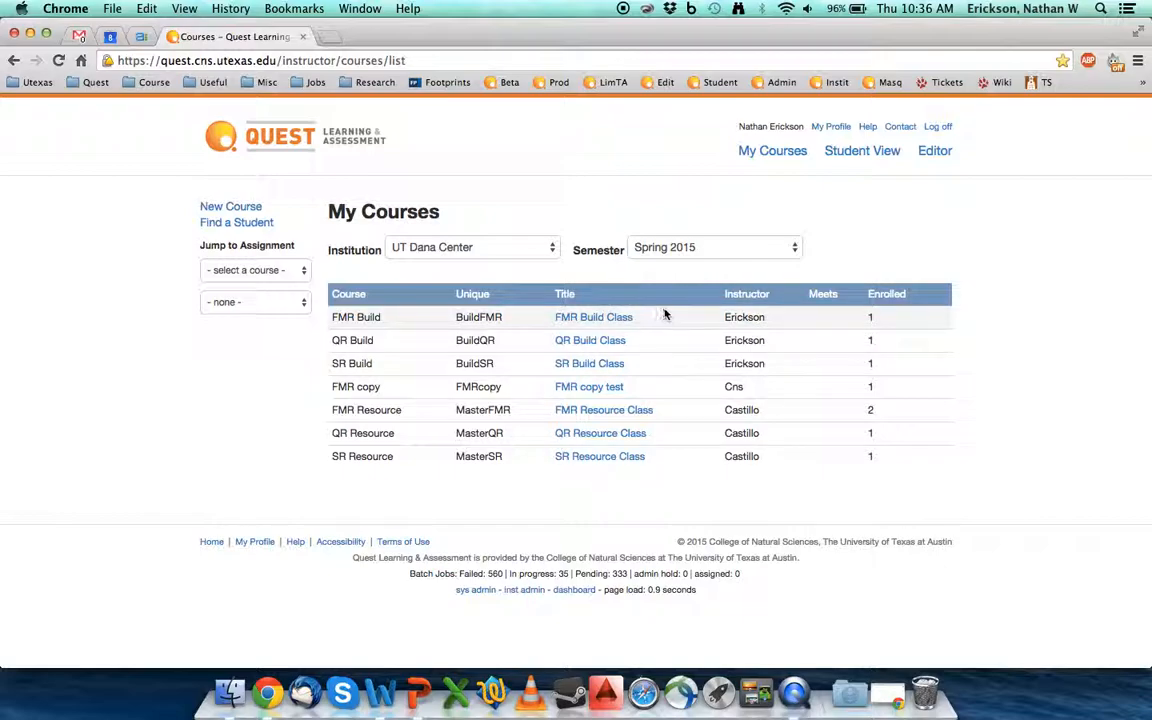
pyautogui.click(478, 247)
pyautogui.click(488, 234)
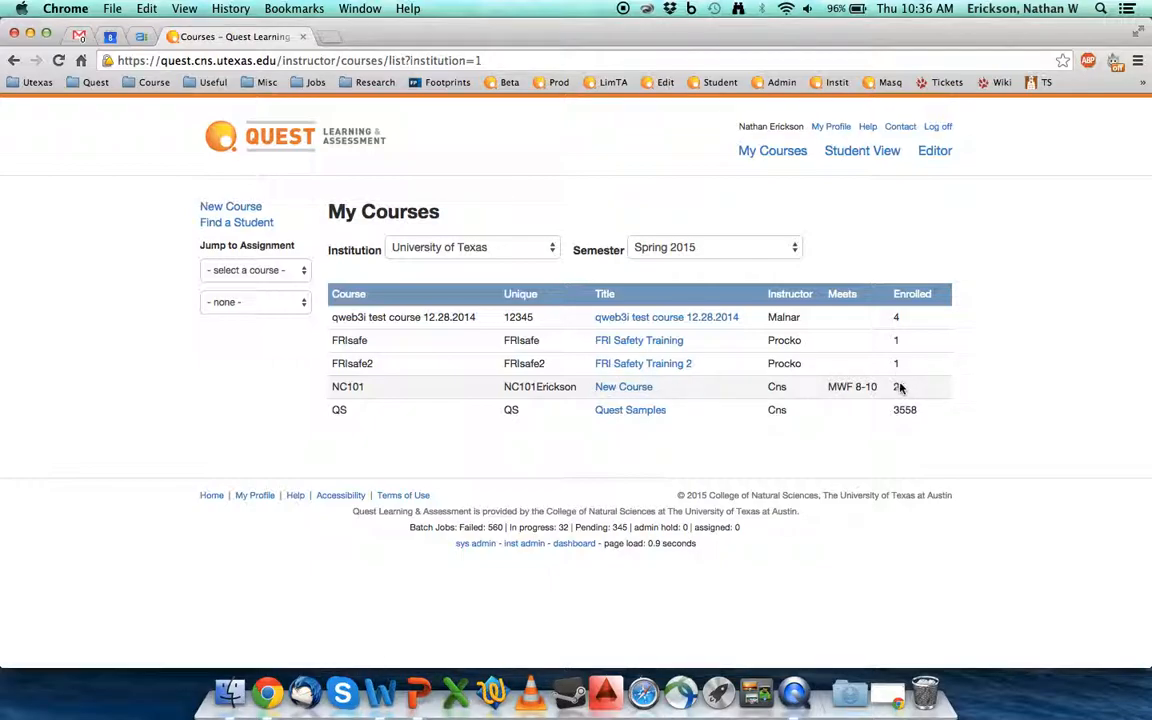
pyautogui.click(641, 394)
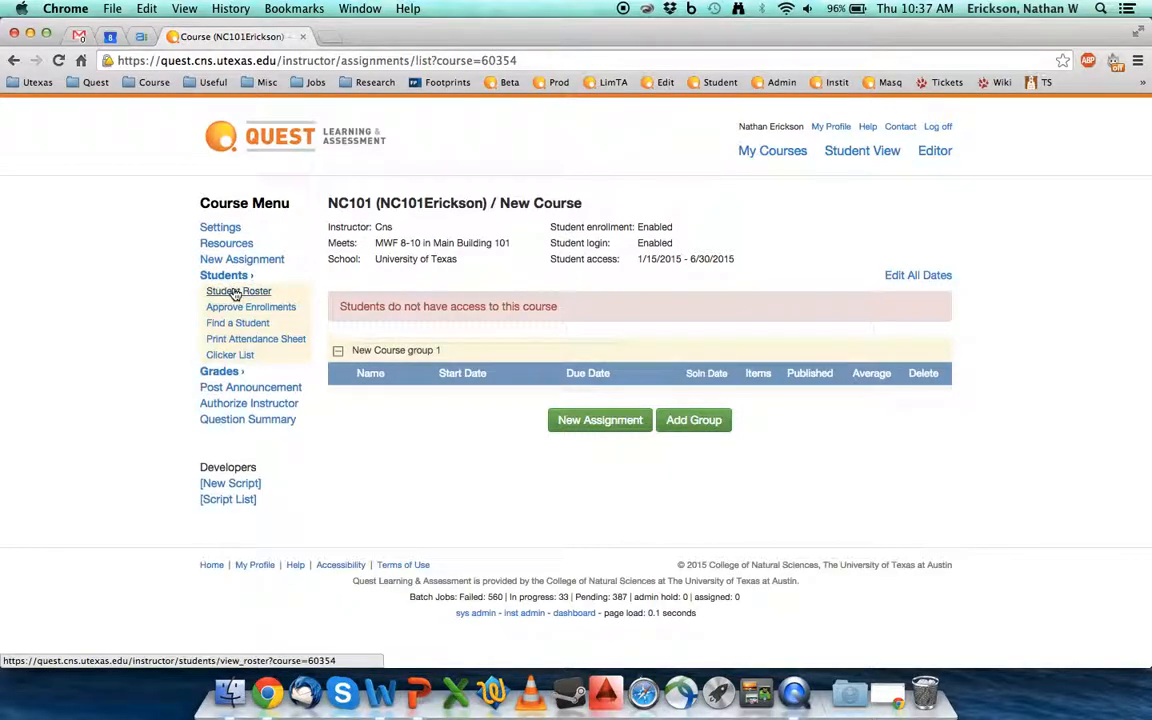
# Step: Check NC101's Approve Enrollments page, then return to the Student Roster showing 2 students
pyautogui.click(236, 291)
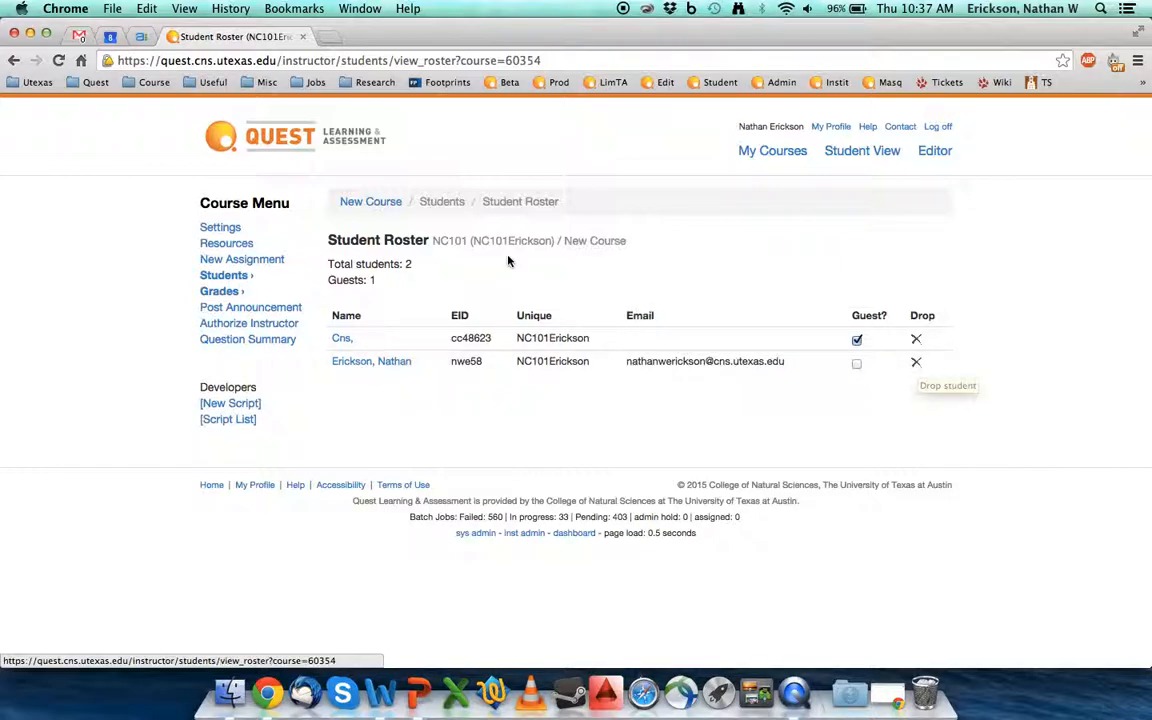
pyautogui.moveTo(236, 283)
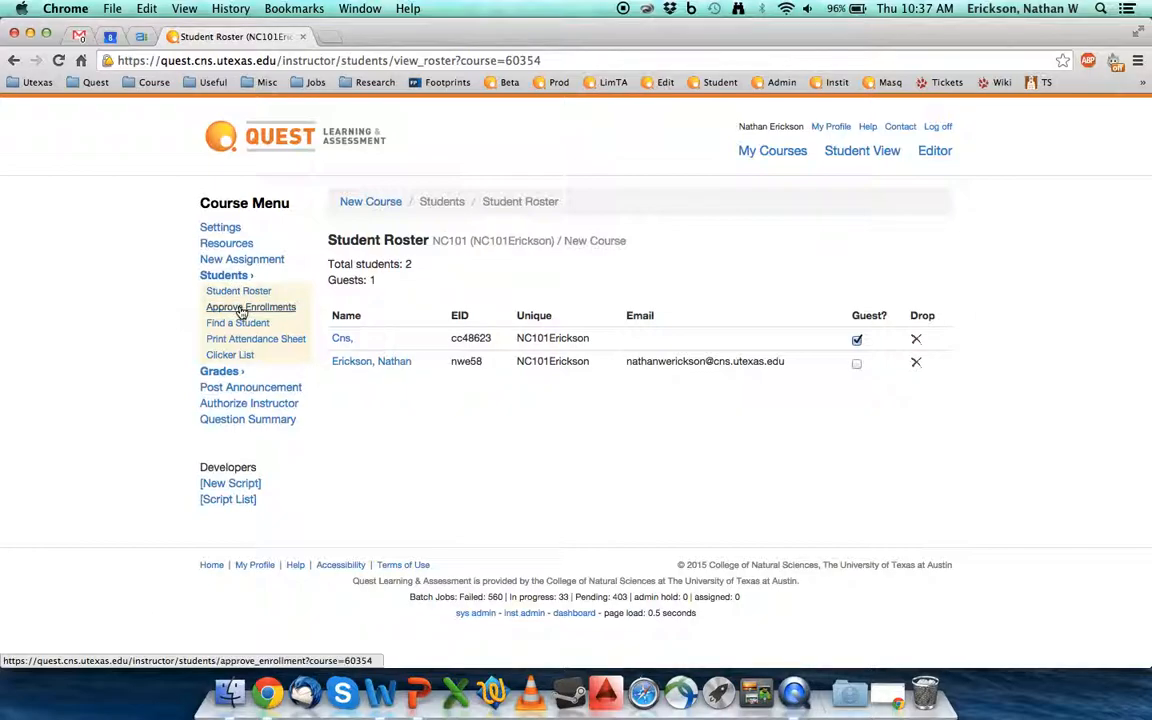
pyautogui.click(241, 310)
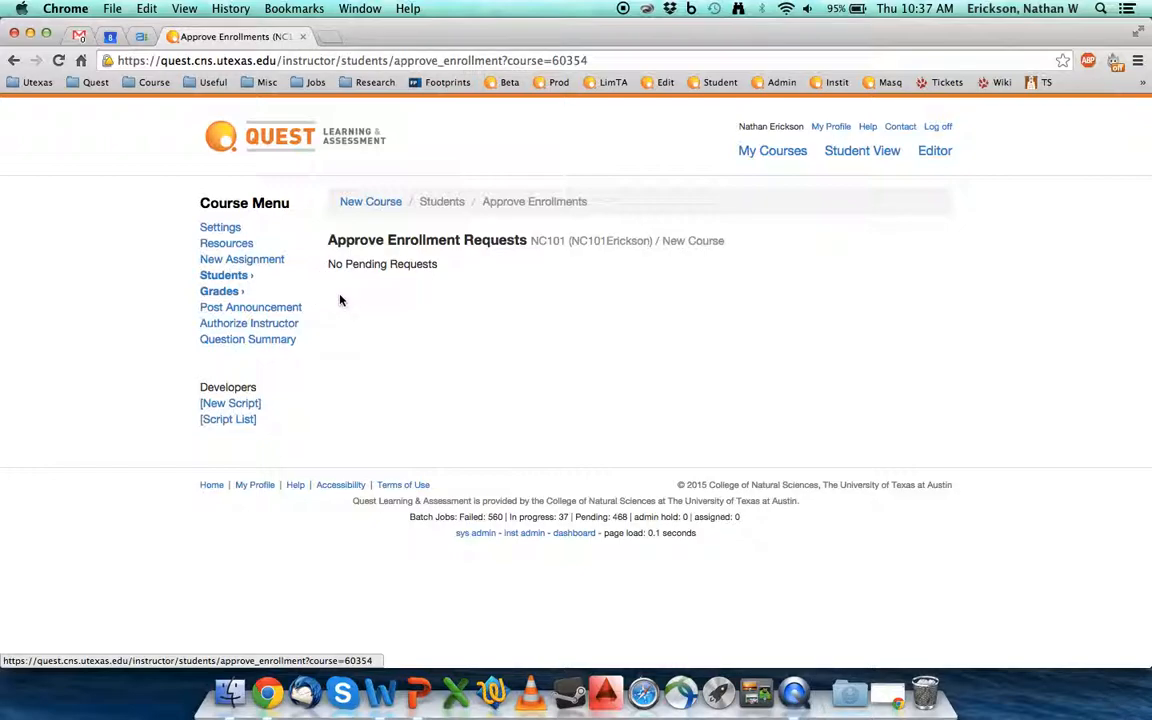
pyautogui.click(226, 276)
pyautogui.click(245, 291)
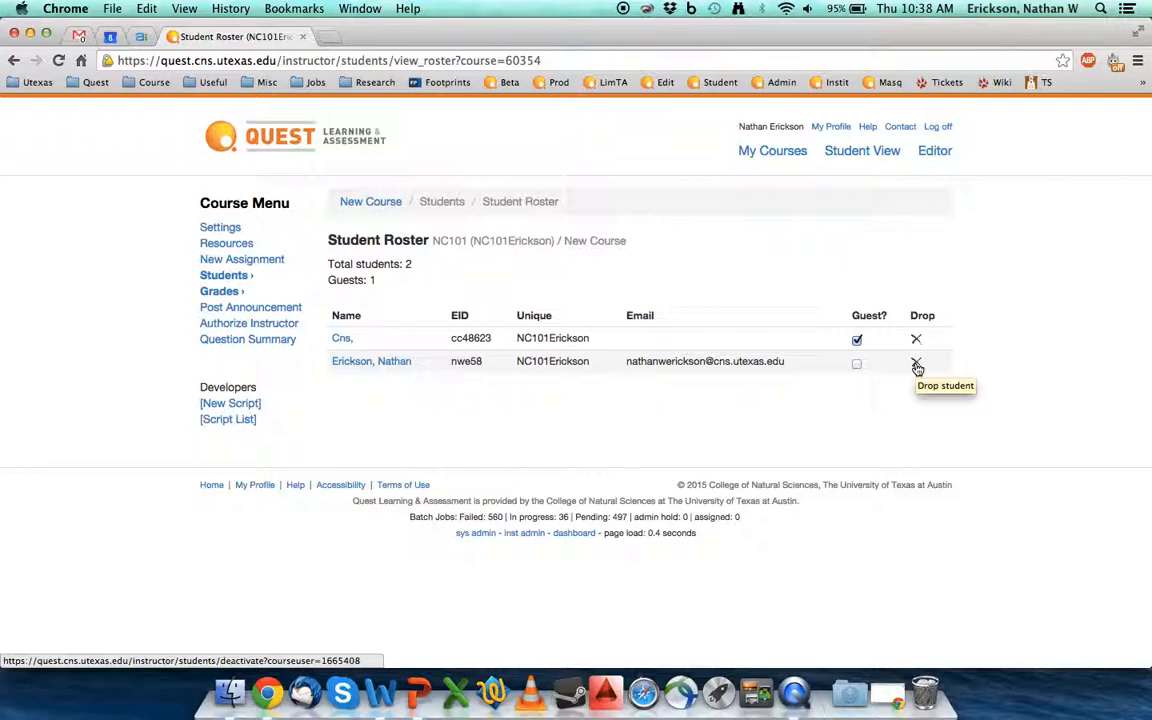
# Step: Drop the non-guest student from the NC101 roster and confirm with OK
pyautogui.click(916, 364)
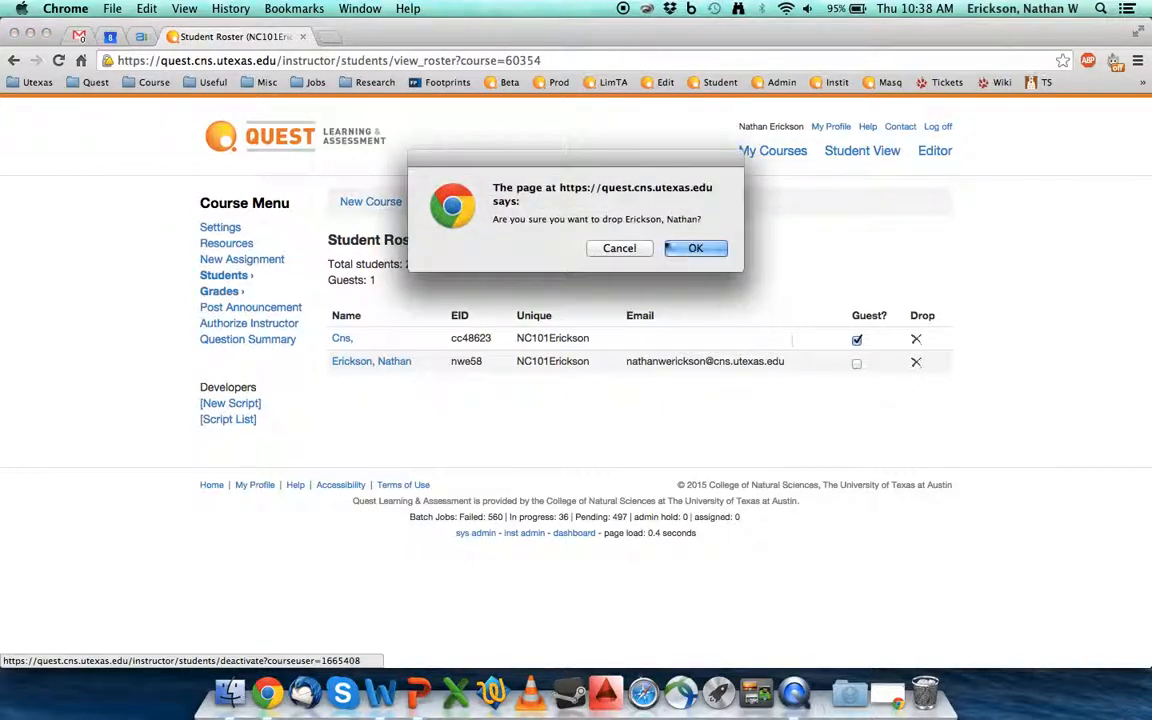
pyautogui.click(697, 249)
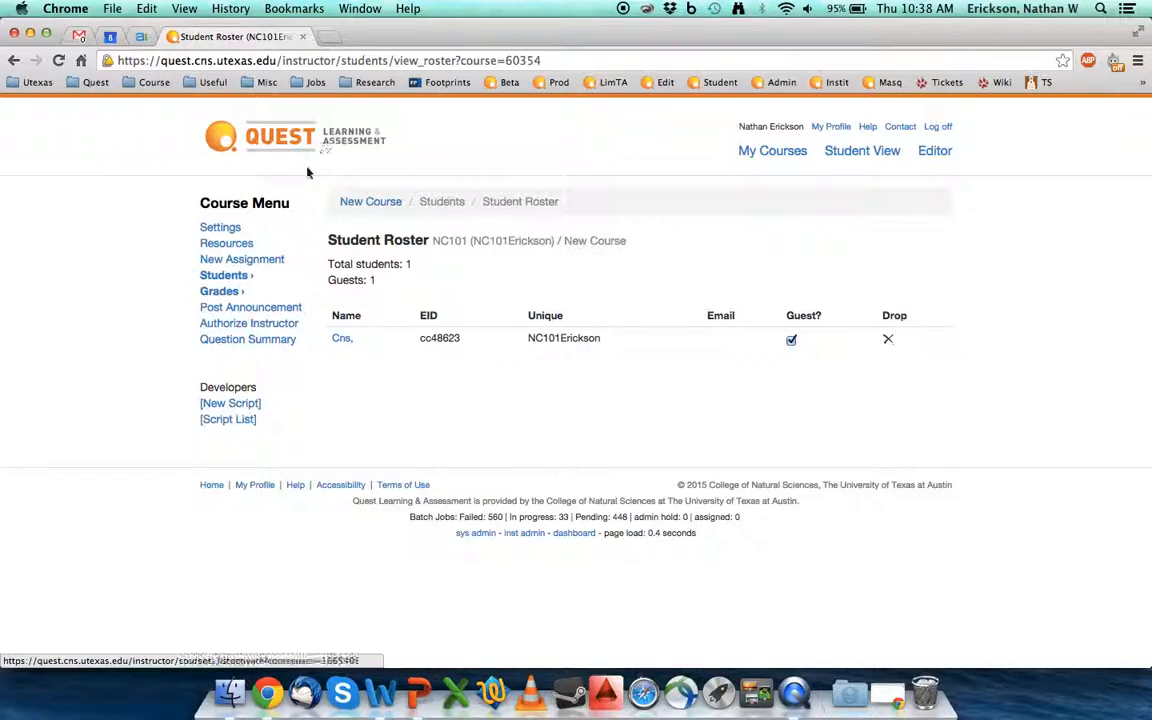
# Step: Open NC101's Approve Enrollments page listing the dropped student
pyautogui.click(240, 278)
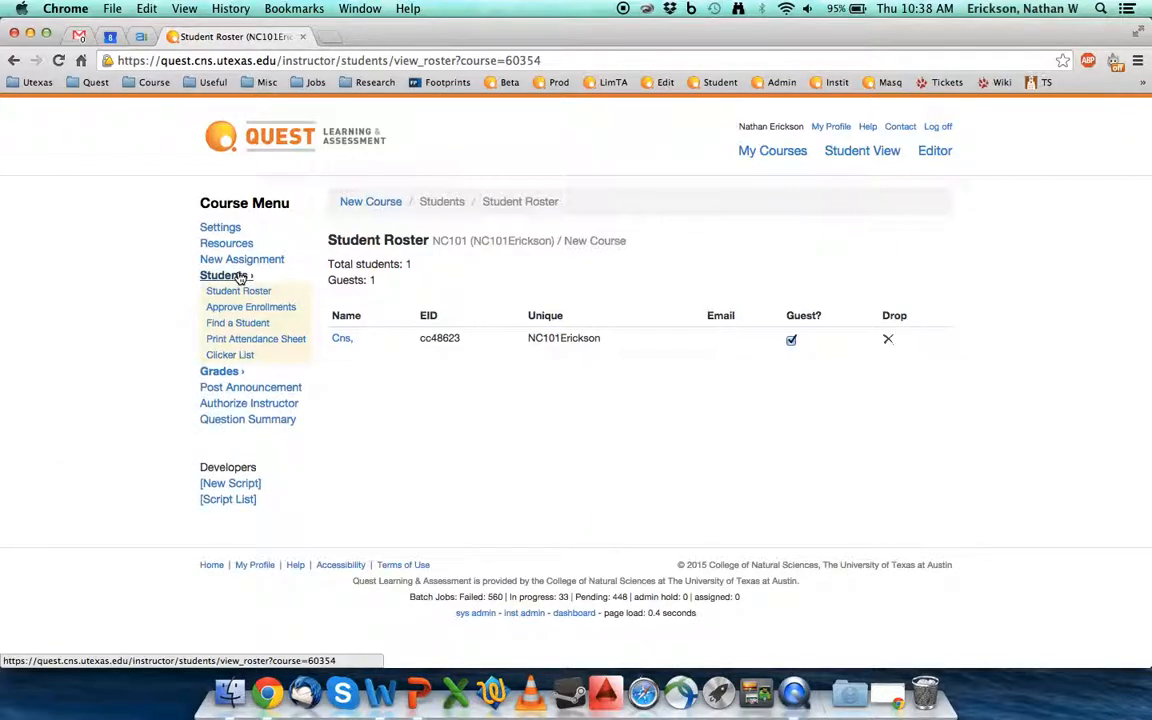
pyautogui.click(244, 310)
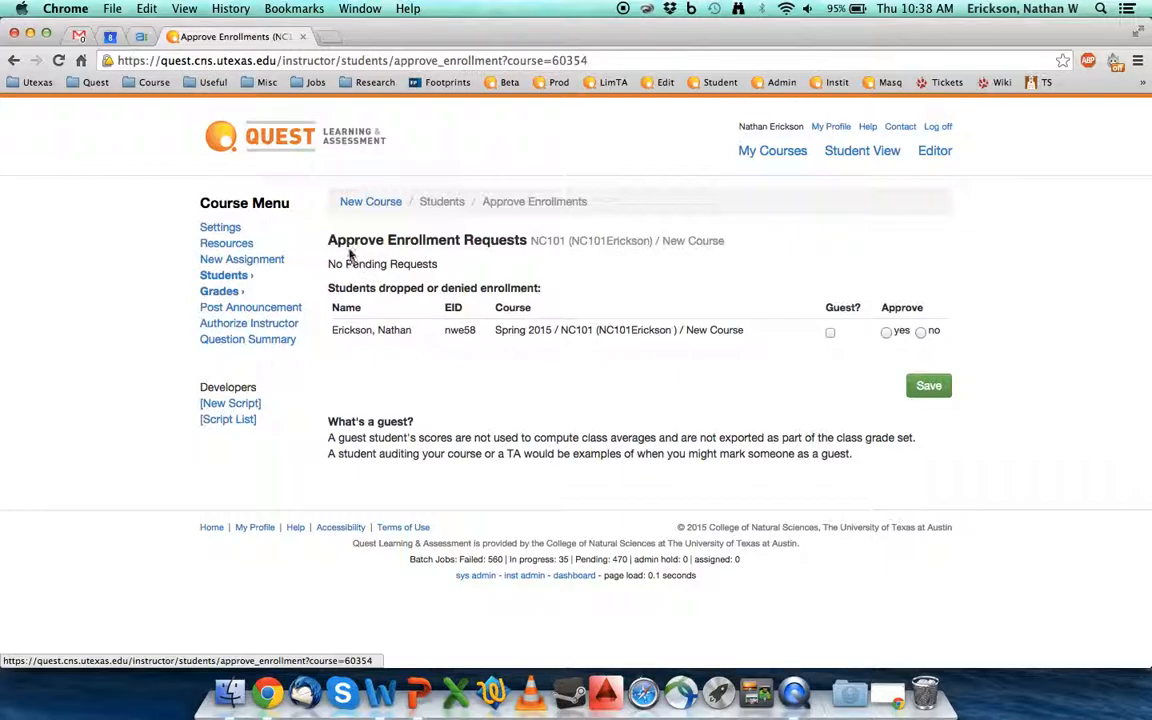
pyautogui.moveTo(336, 265); pyautogui.dragTo(440, 266)
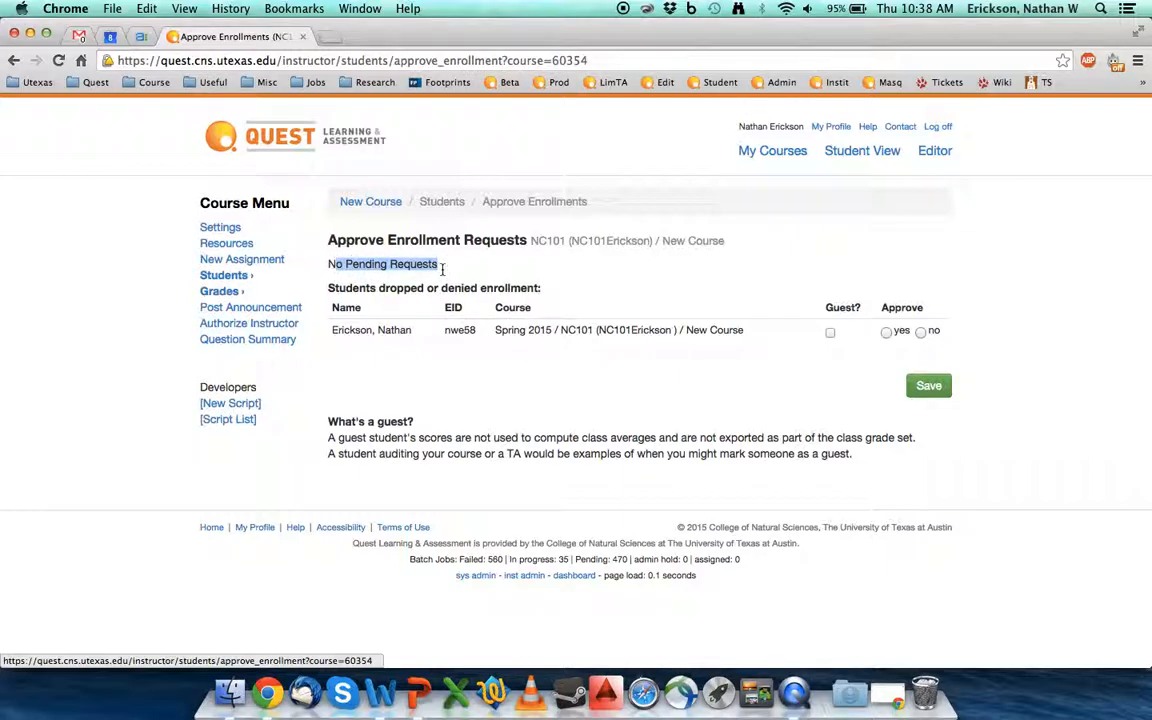
pyautogui.click(350, 287)
pyautogui.moveTo(350, 287); pyautogui.dragTo(586, 290)
pyautogui.click(586, 290)
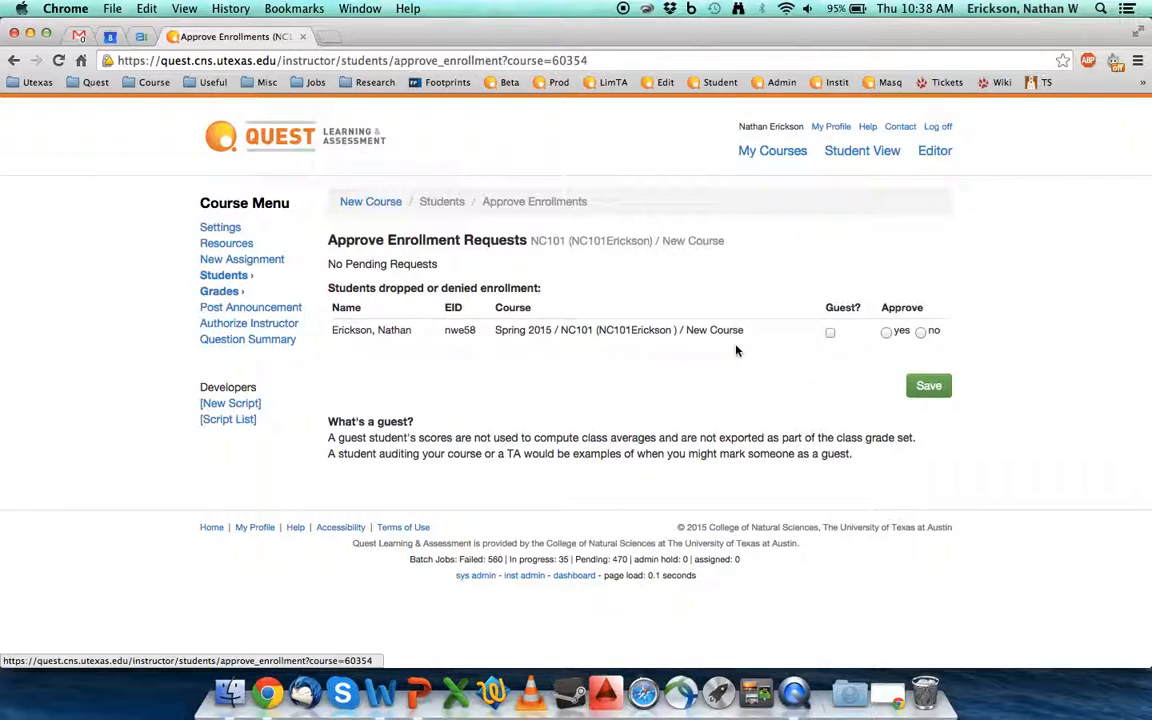
# Step: Mark the dropped student 'yes', save, and view the roster showing 2 students, 1 guest
pyautogui.click(887, 333)
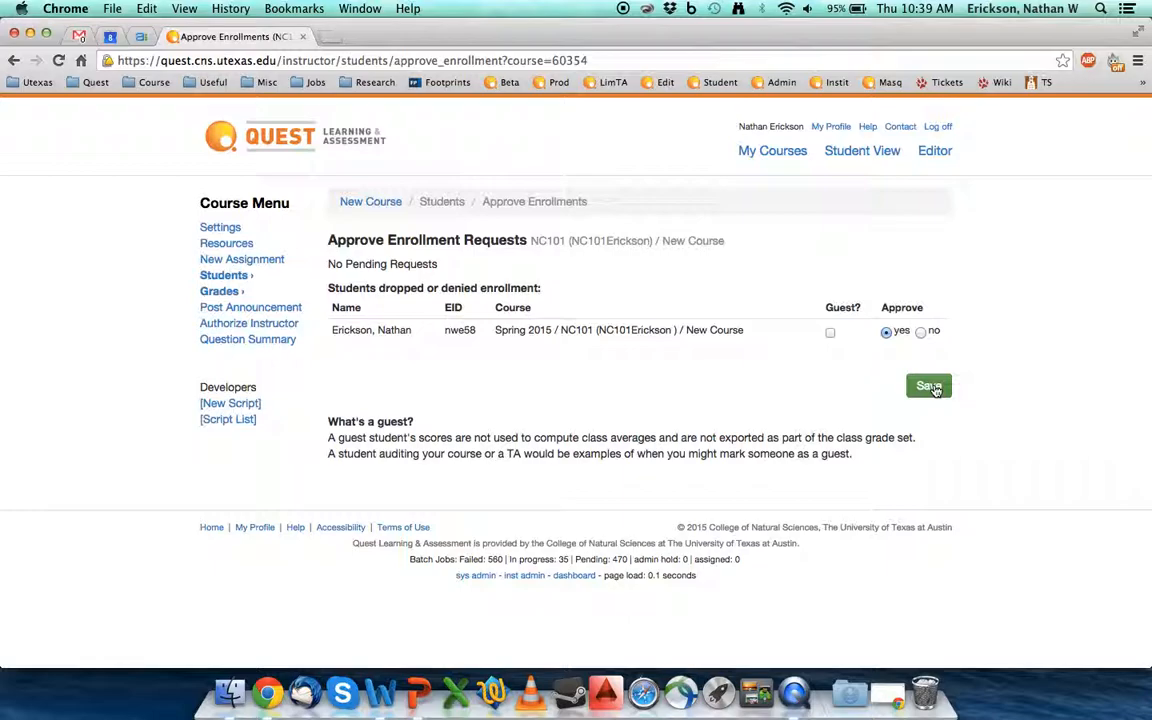
pyautogui.click(933, 388)
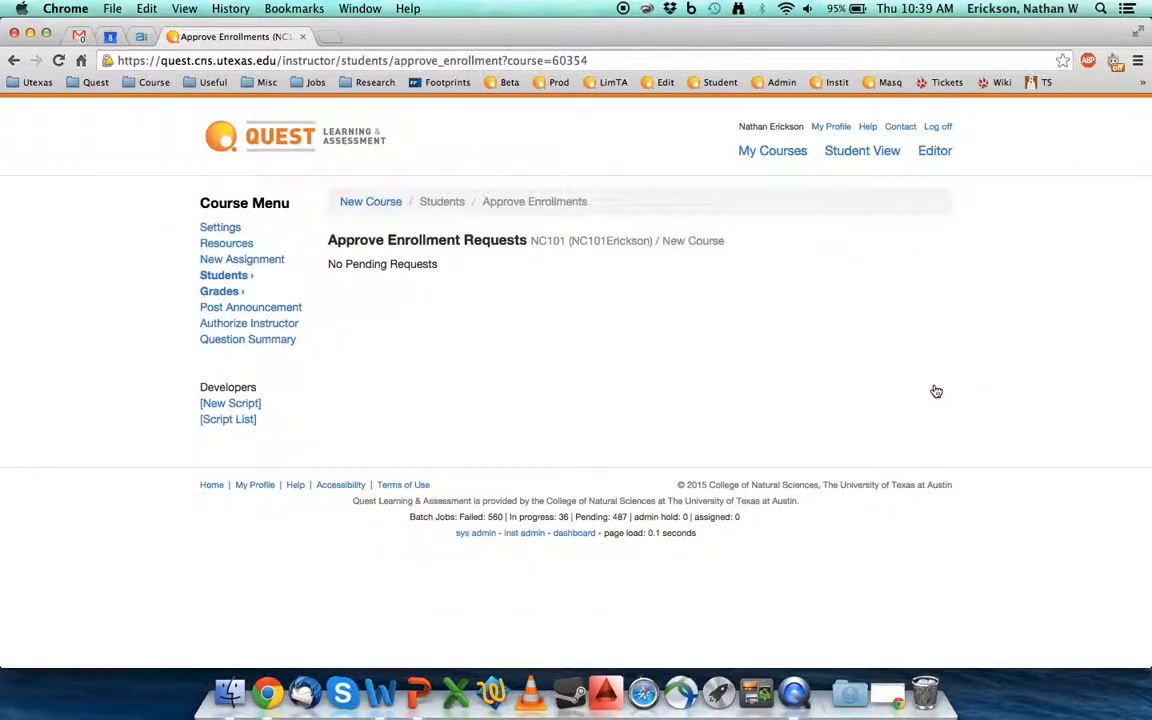
pyautogui.click(224, 275)
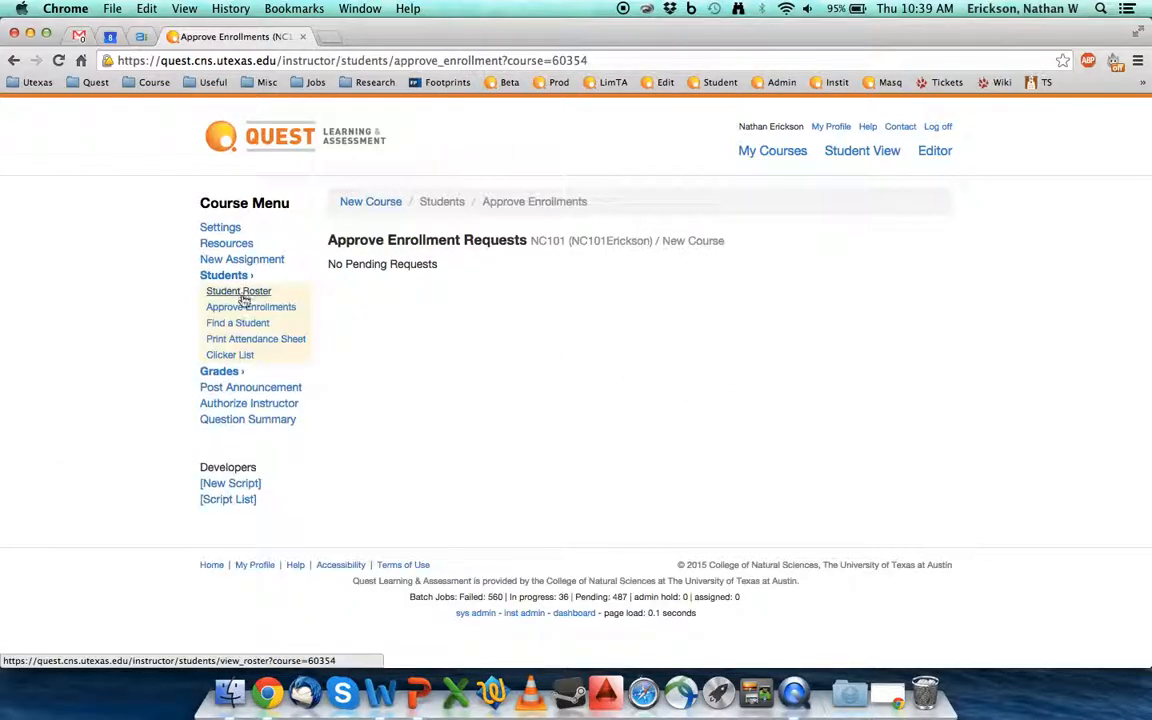
pyautogui.click(240, 293)
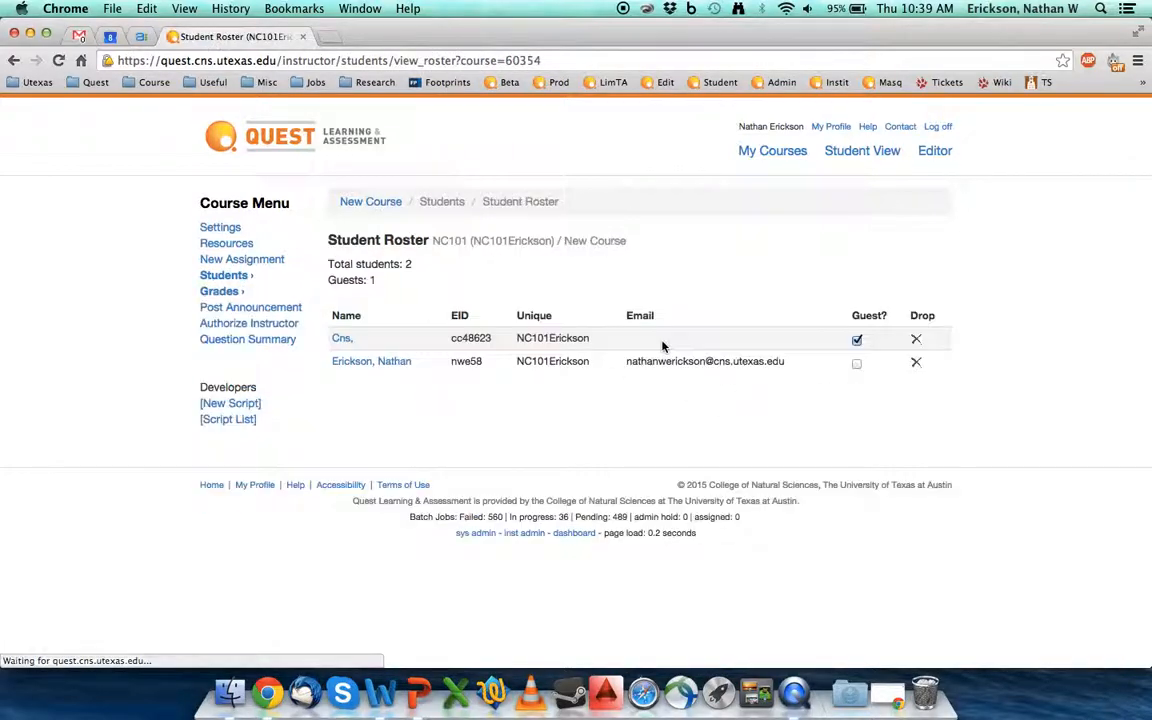